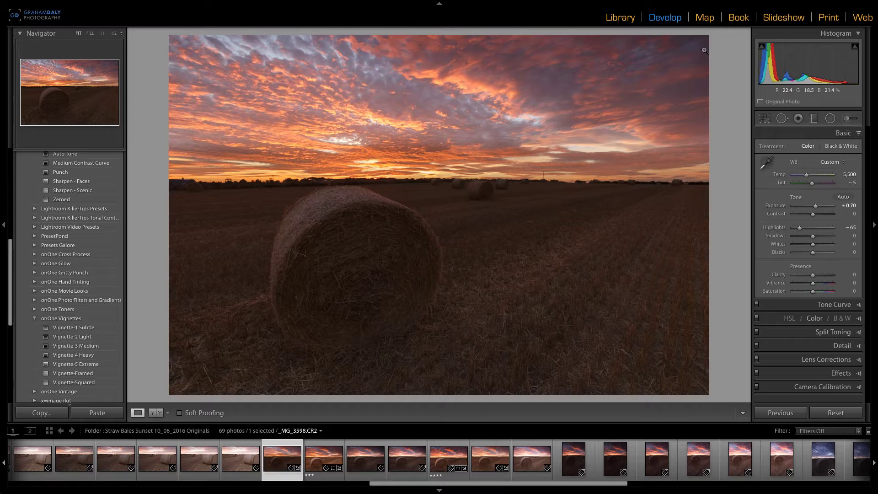
- Load the brighter _MG_3603 exposure from the Develop filmstrip
click(496, 460)
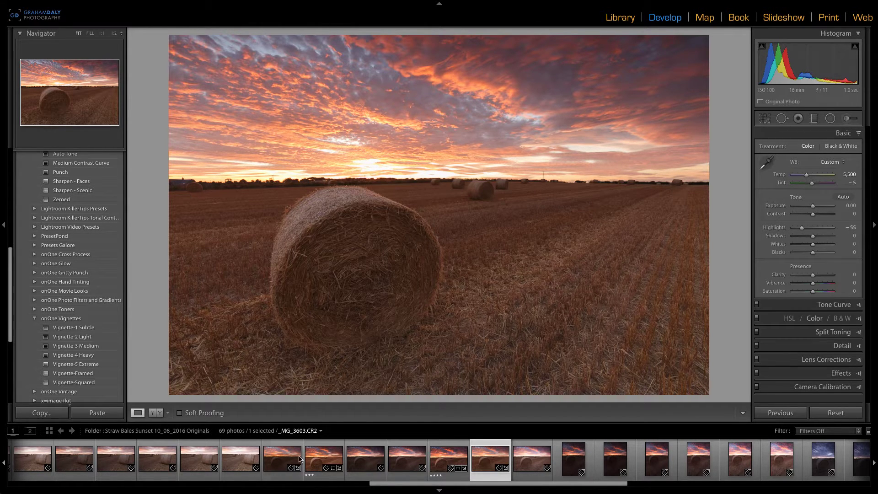
- Select _MG_3598 and _MG_3603 together and send both to Edit in Adobe Photoshop CC
click(291, 476)
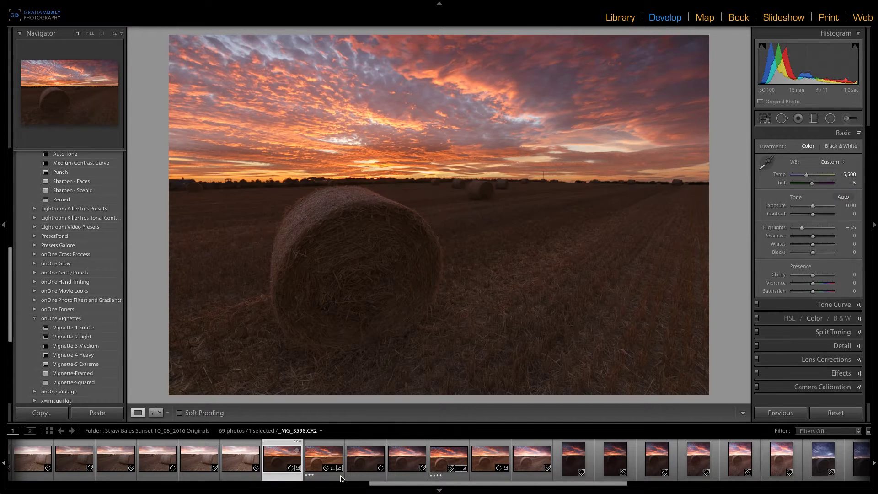
ctrl+click(480, 479)
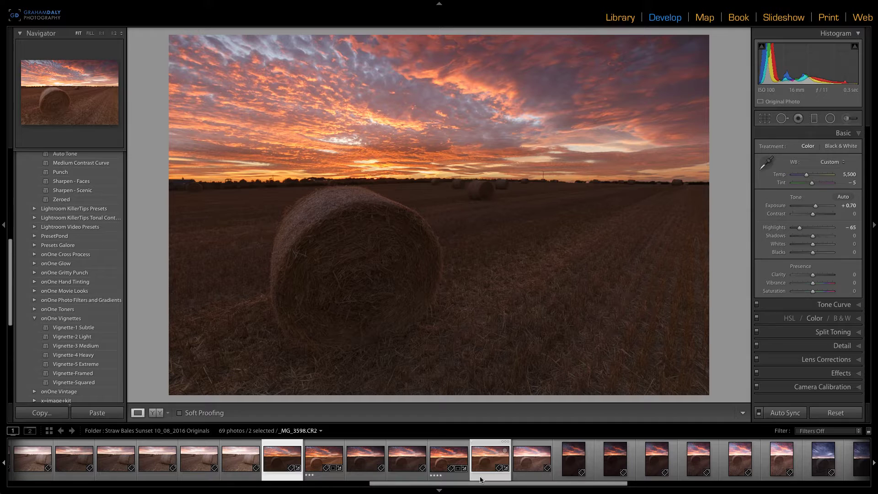
right_click(480, 478)
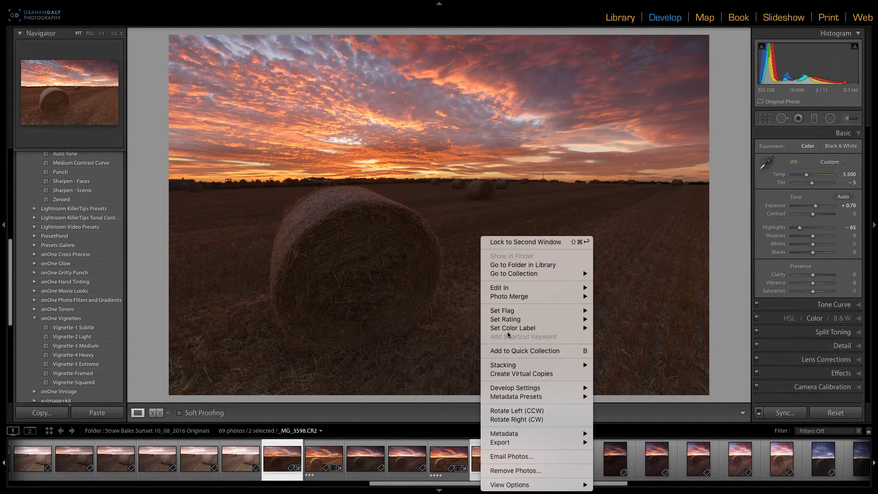
mouse_move(511, 290)
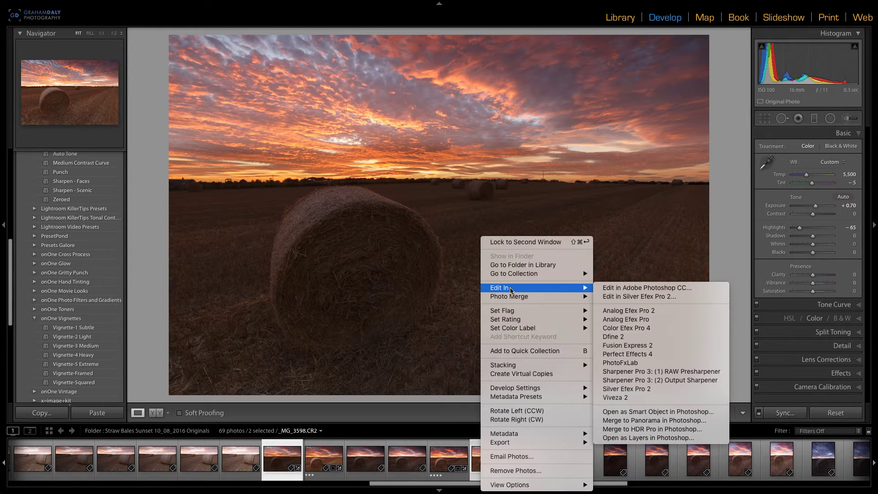
click(618, 291)
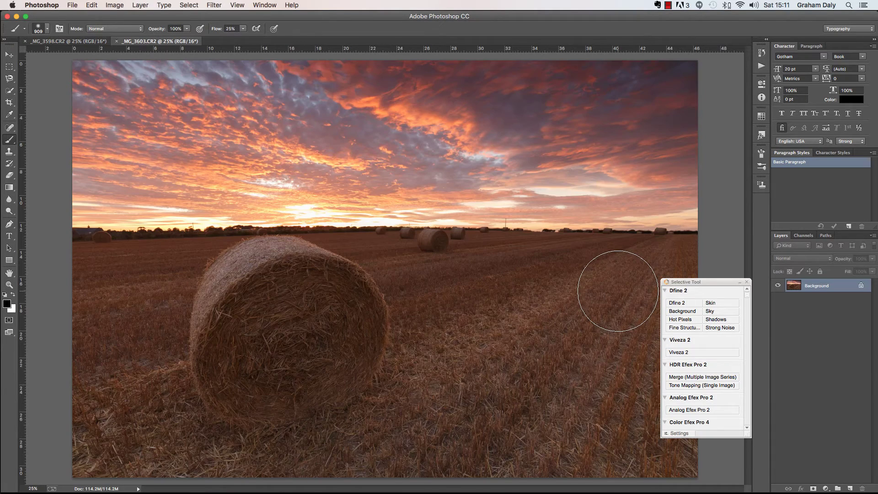
- Close the Selective Tool panel, pick the Move tool, and compare _MG_3598 with _MG_3603
click(747, 282)
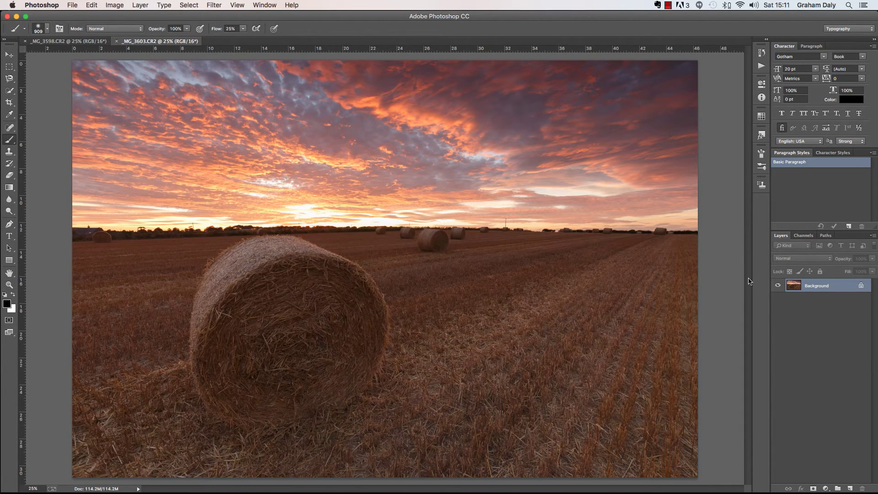
click(8, 55)
click(69, 41)
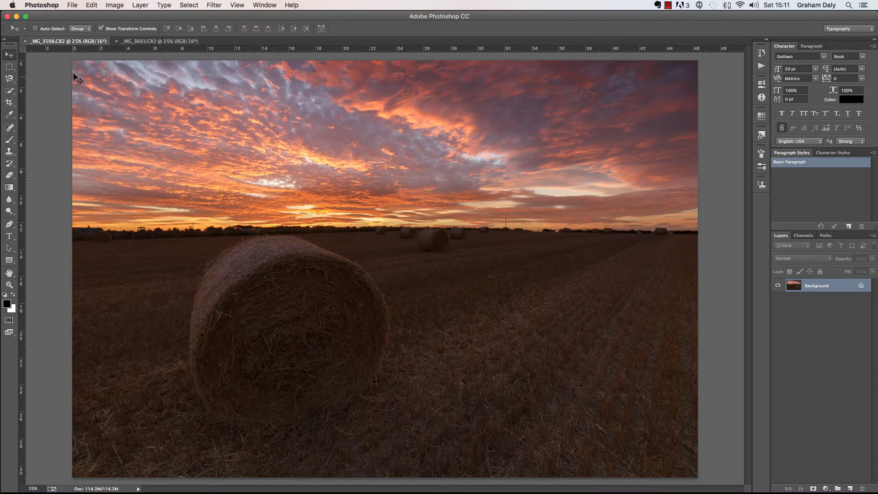
key(ctrl+Tab)
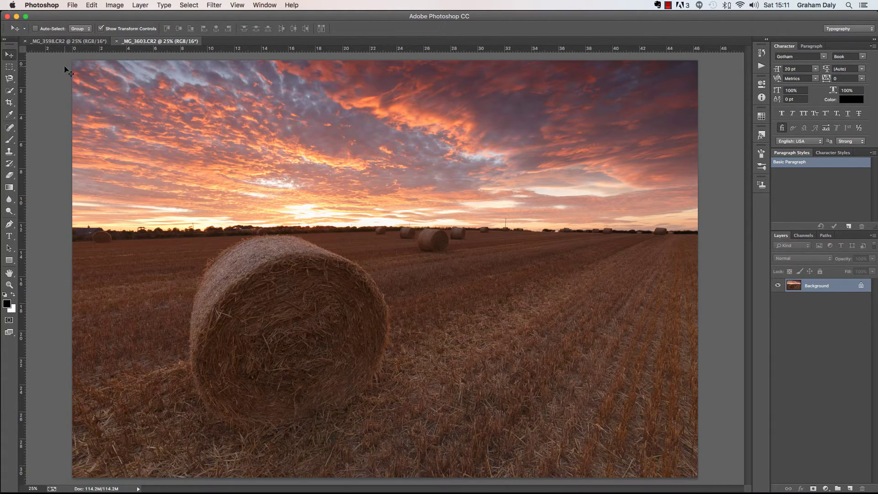
key(ctrl+Tab)
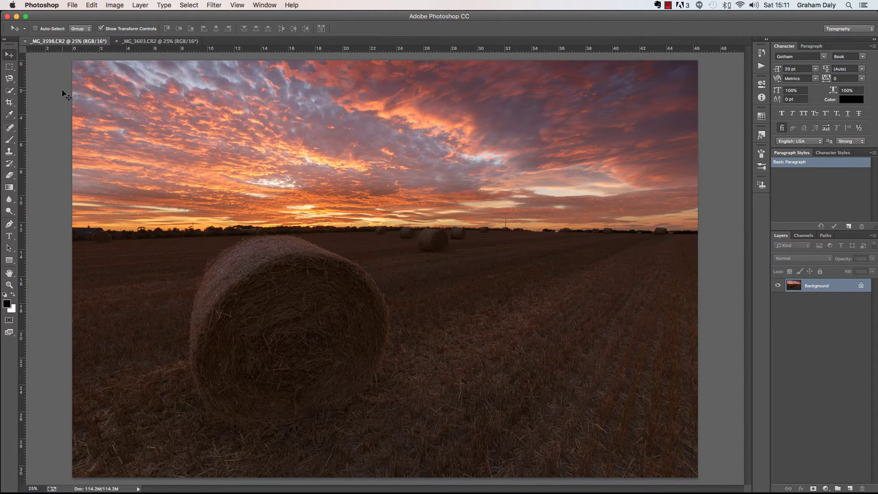
- Float both documents and drag the darker _MG_3598 image into _MG_3603, aligned to the canvas corner
click(265, 5)
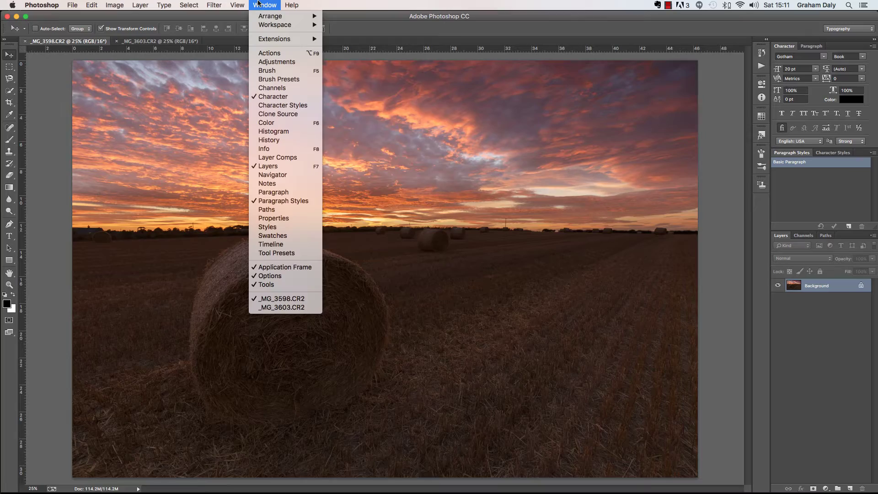
mouse_move(263, 18)
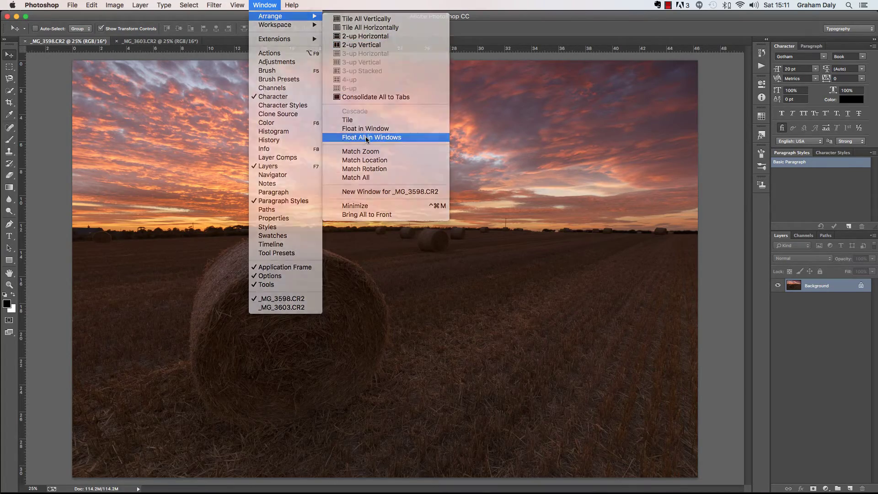
click(366, 137)
drag(265, 43, 362, 49)
click(110, 54)
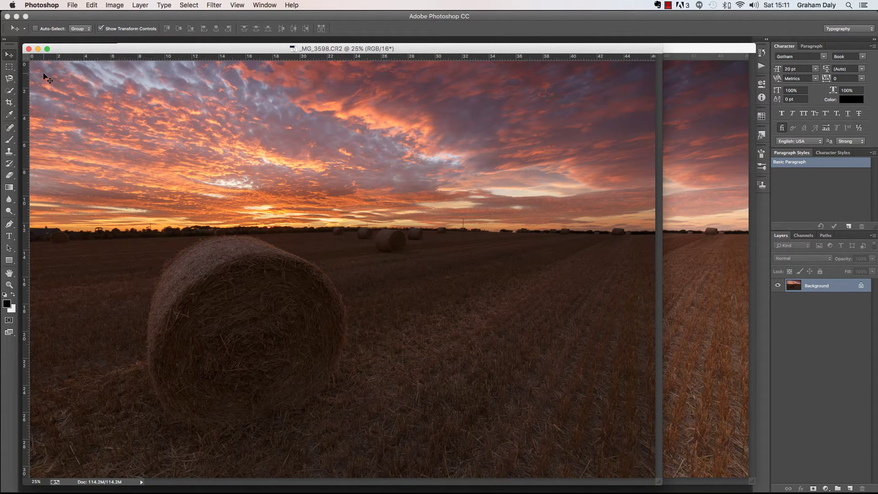
drag(47, 79, 688, 187)
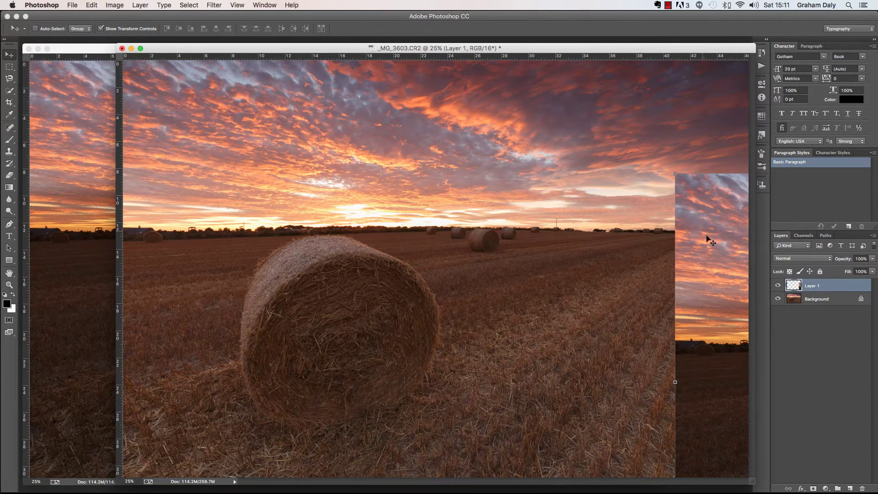
drag(711, 244, 158, 131)
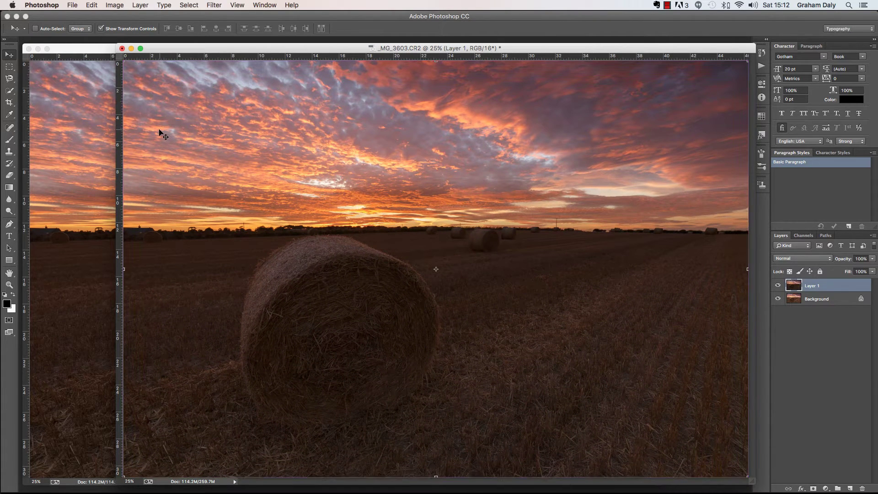
- Close _MG_3598 without saving and dock the _MG_3603 window back as a tab
click(29, 48)
click(398, 171)
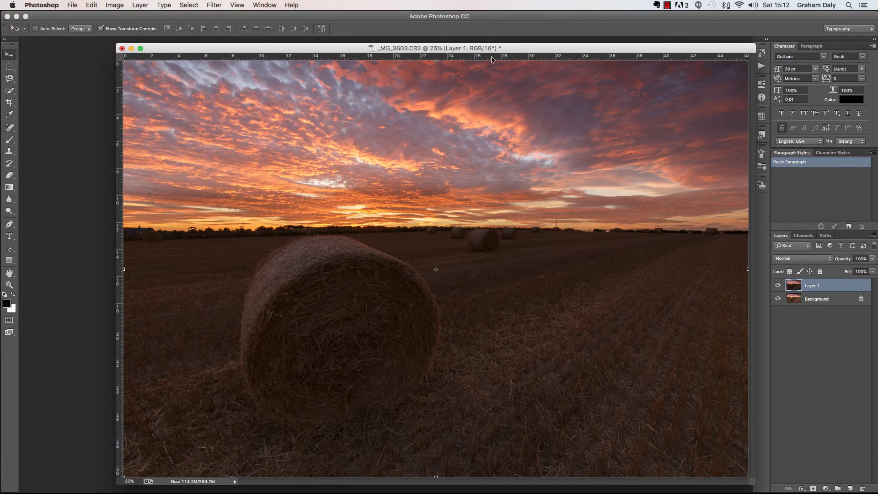
drag(526, 50, 489, 43)
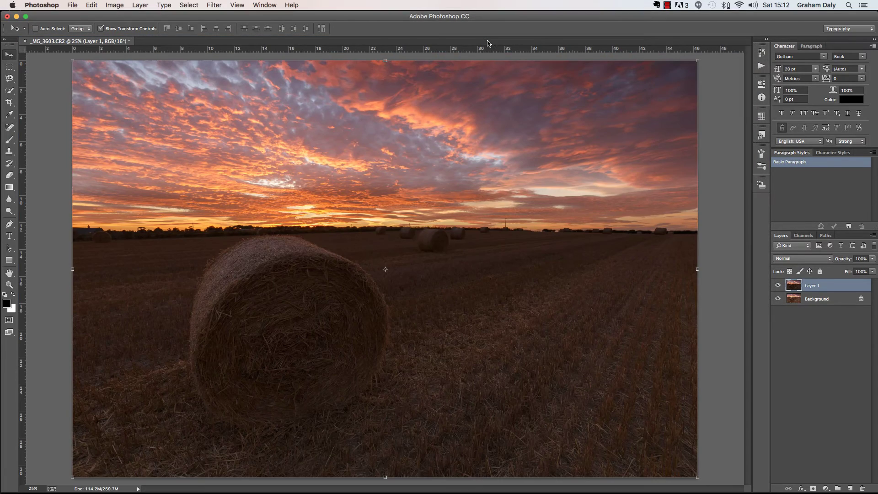
click(832, 303)
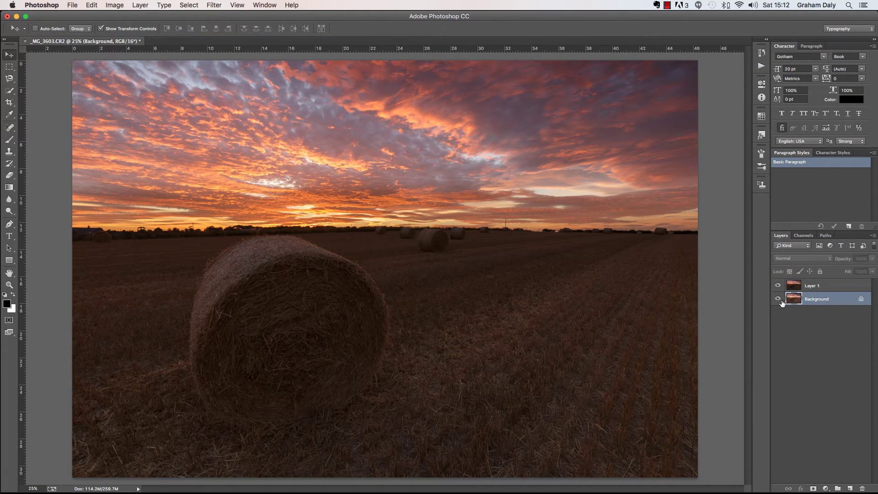
click(778, 285)
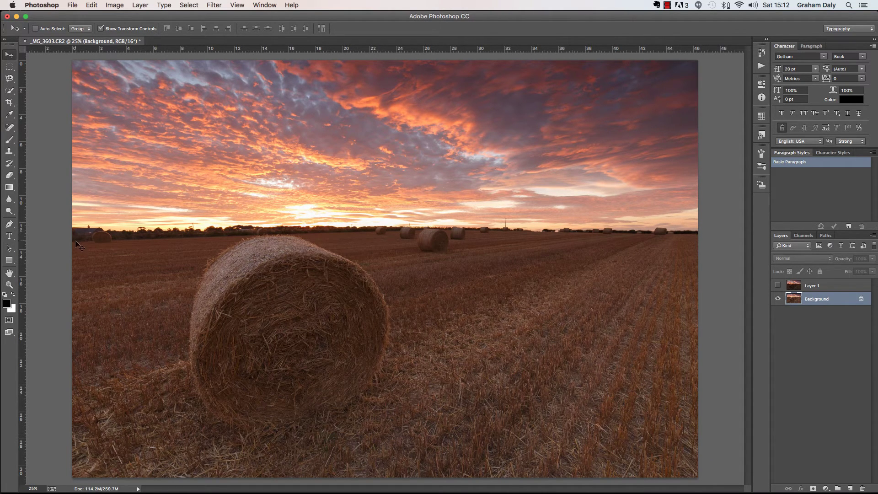
click(778, 285)
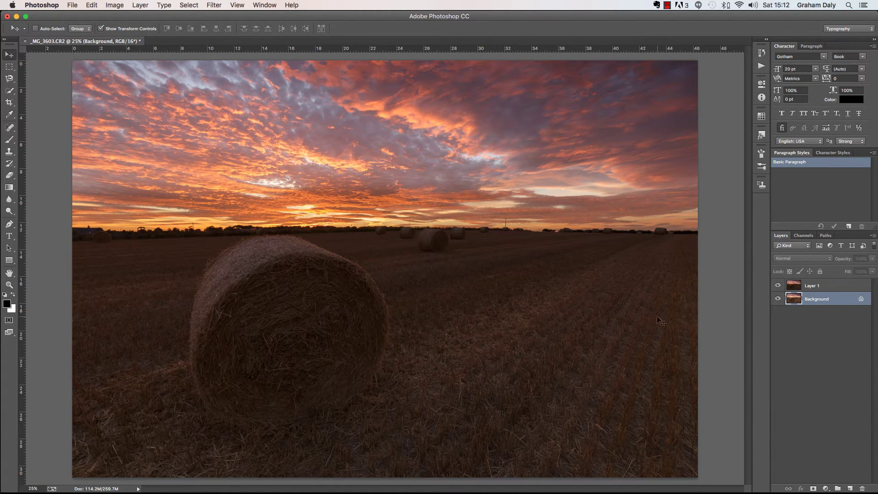
click(825, 291)
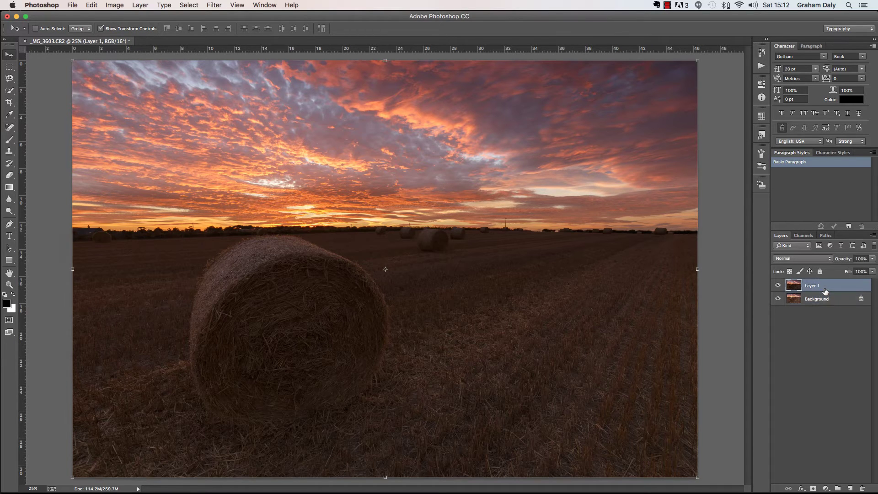
- Add a layer mask to Layer 1 and brush black over the foreground to reveal the brighter field
click(814, 488)
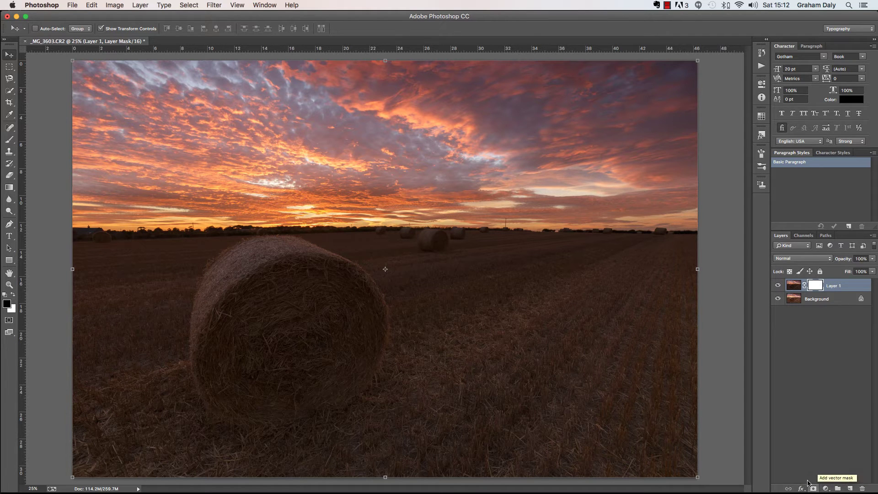
click(10, 141)
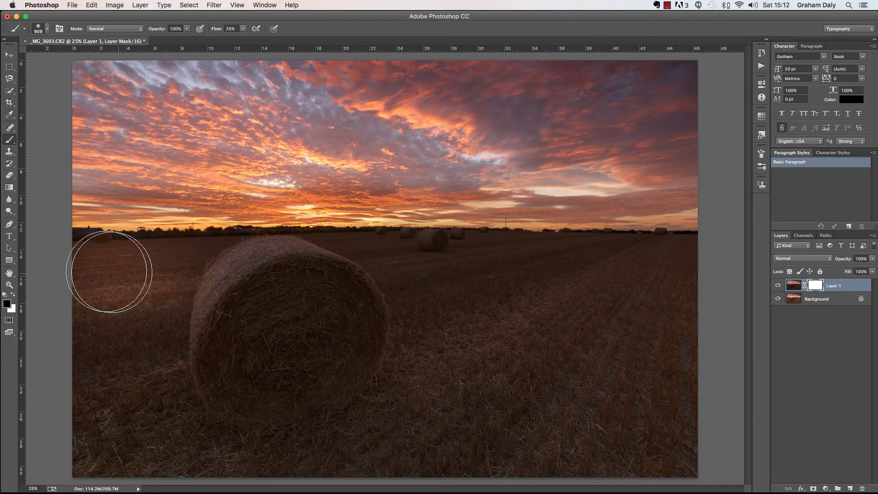
mouse_move(86, 268)
mouse_down()
mouse_move(148, 280)
mouse_move(128, 284)
mouse_move(173, 299)
mouse_move(149, 344)
mouse_move(146, 319)
mouse_move(116, 314)
mouse_move(76, 387)
mouse_move(195, 436)
mouse_move(177, 409)
mouse_move(278, 348)
mouse_move(260, 297)
mouse_move(227, 280)
mouse_move(303, 289)
mouse_move(369, 314)
mouse_move(304, 390)
mouse_move(347, 355)
mouse_move(294, 325)
mouse_move(286, 464)
mouse_move(393, 428)
mouse_move(350, 441)
mouse_move(153, 347)
mouse_move(174, 352)
mouse_move(199, 278)
mouse_move(232, 274)
mouse_move(96, 270)
mouse_move(232, 301)
mouse_move(127, 443)
mouse_move(478, 451)
mouse_move(479, 381)
mouse_move(403, 352)
mouse_move(532, 418)
mouse_move(585, 462)
mouse_move(695, 447)
mouse_move(612, 398)
mouse_move(605, 336)
mouse_move(547, 337)
mouse_move(651, 389)
mouse_move(698, 447)
mouse_move(711, 286)
mouse_move(670, 274)
mouse_move(709, 274)
mouse_move(611, 270)
mouse_move(444, 300)
mouse_move(425, 288)
mouse_move(460, 268)
mouse_move(703, 271)
mouse_move(380, 266)
mouse_move(449, 267)
mouse_move(424, 280)
mouse_move(280, 271)
mouse_move(372, 292)
mouse_move(240, 274)
mouse_move(373, 266)
mouse_move(705, 271)
mouse_move(114, 271)
mouse_move(117, 434)
mouse_move(320, 368)
mouse_move(249, 280)
mouse_move(456, 268)
mouse_move(435, 274)
mouse_move(700, 347)
mouse_move(241, 421)
mouse_move(355, 284)
mouse_move(228, 323)
mouse_up()
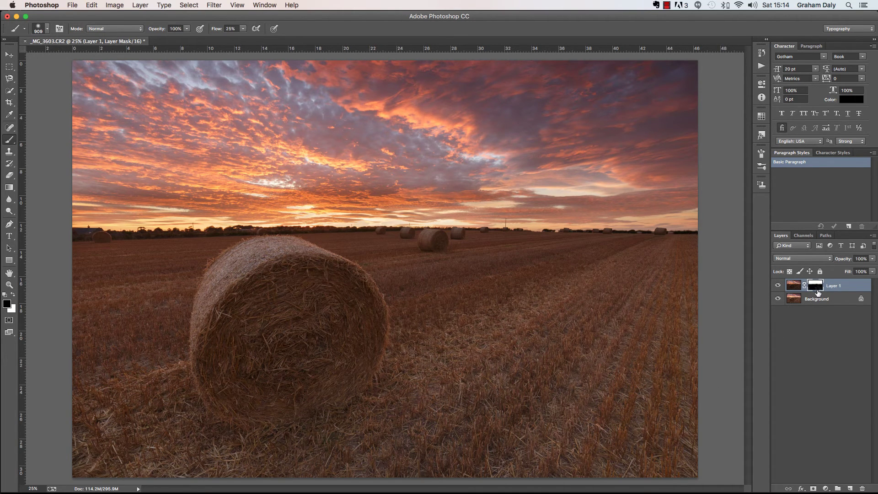
click(778, 286)
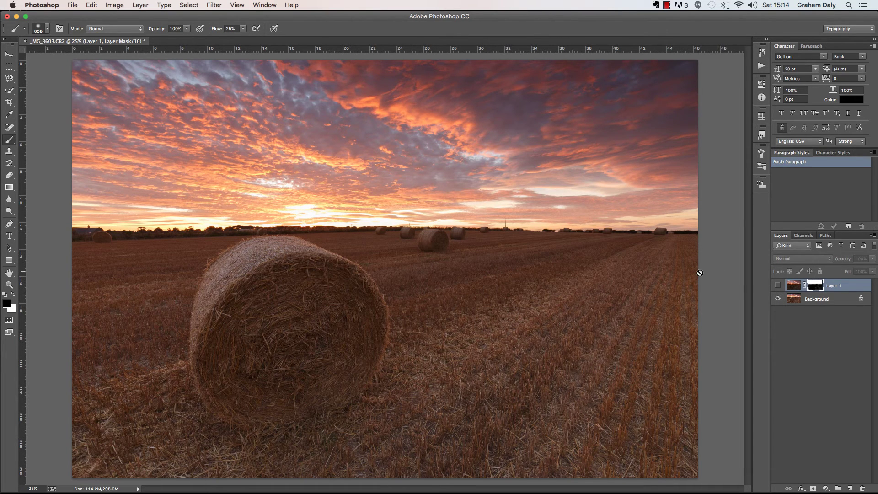
click(777, 286)
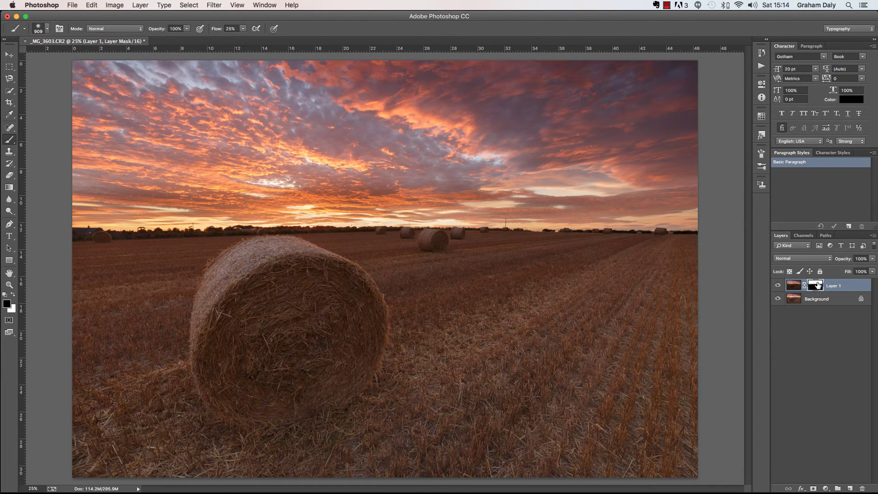
click(777, 299)
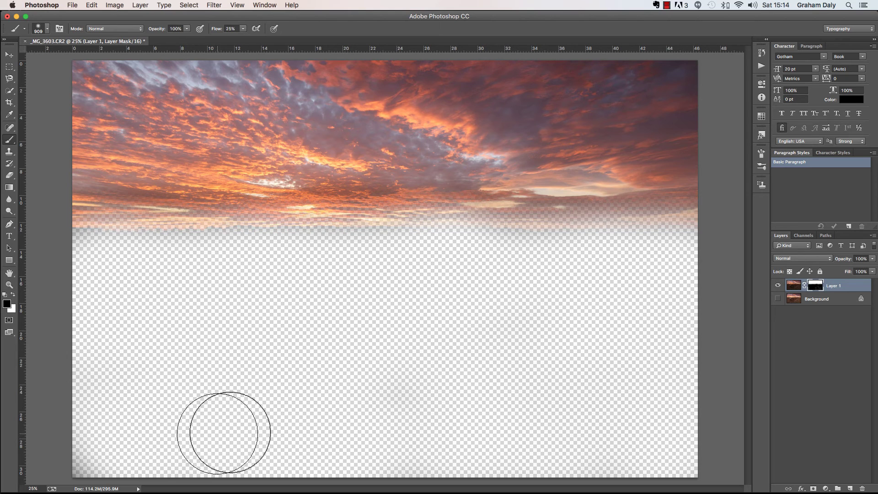
click(778, 299)
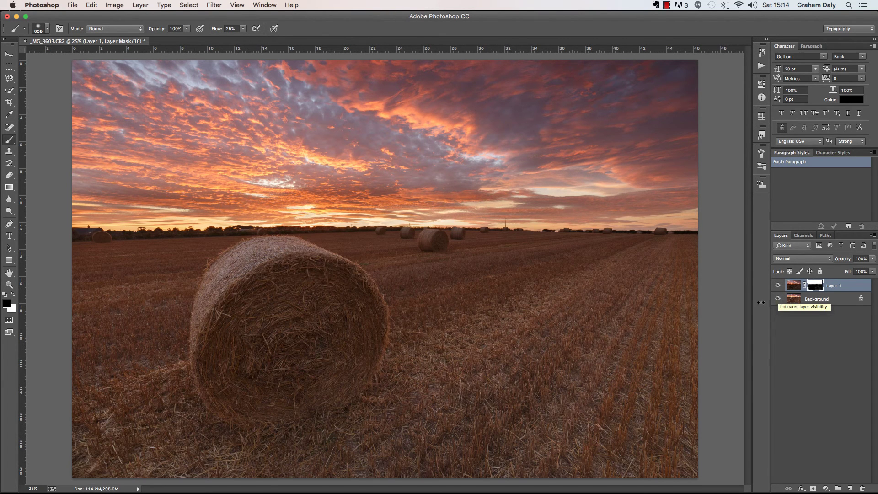